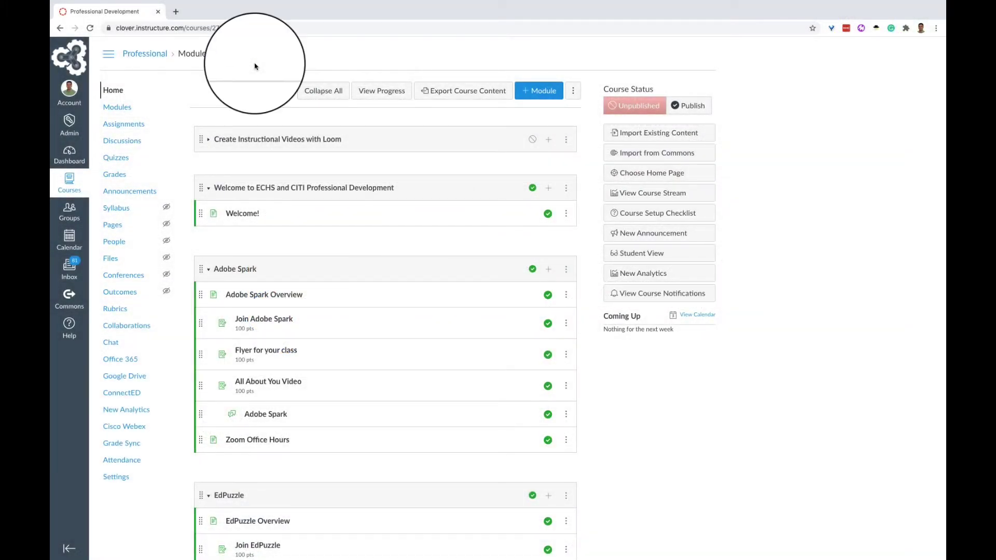
Go to the course Settings and show the Apps list of external tools
{"action": "left_click", "coordinate": [118, 476]}
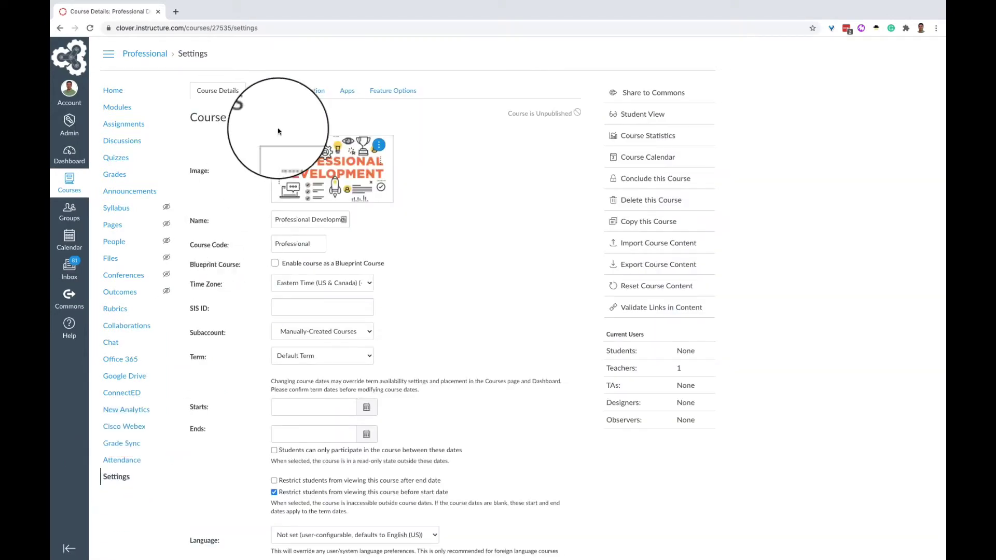
{"action": "left_click", "coordinate": [349, 97]}
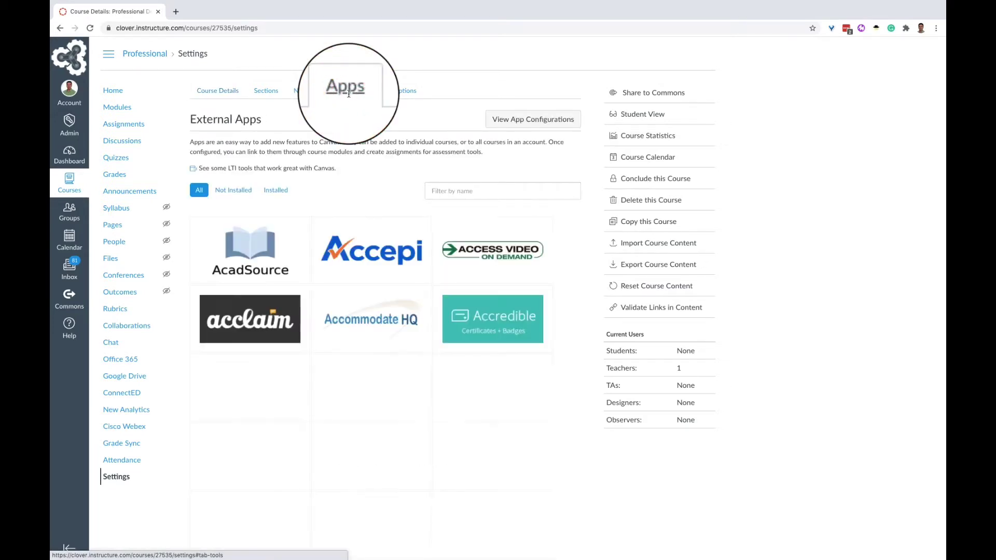
Filter the apps by 'edpuz', select the Edpuzzle tile, and start adding it
{"action": "left_click", "coordinate": [449, 191]}
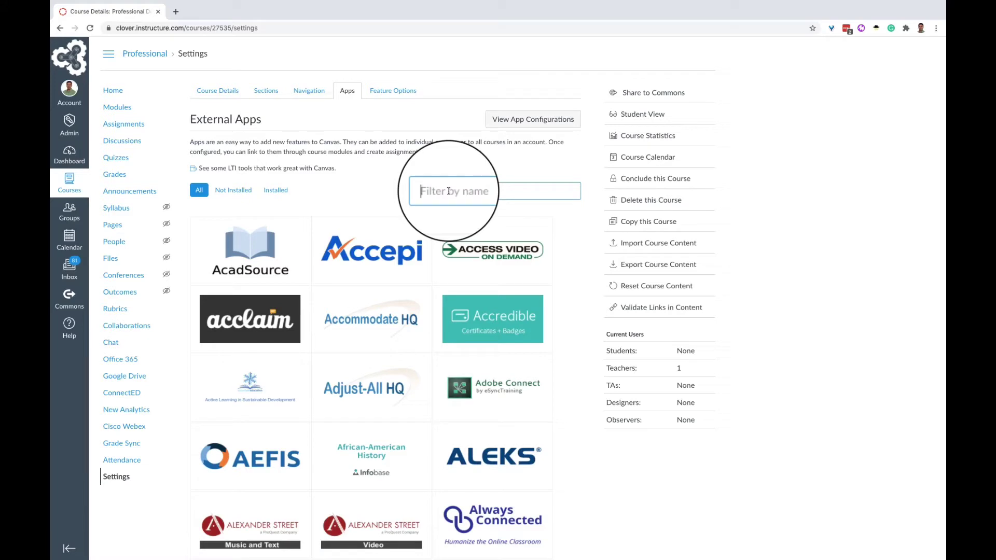
{"action": "type", "text": "edpuz"}
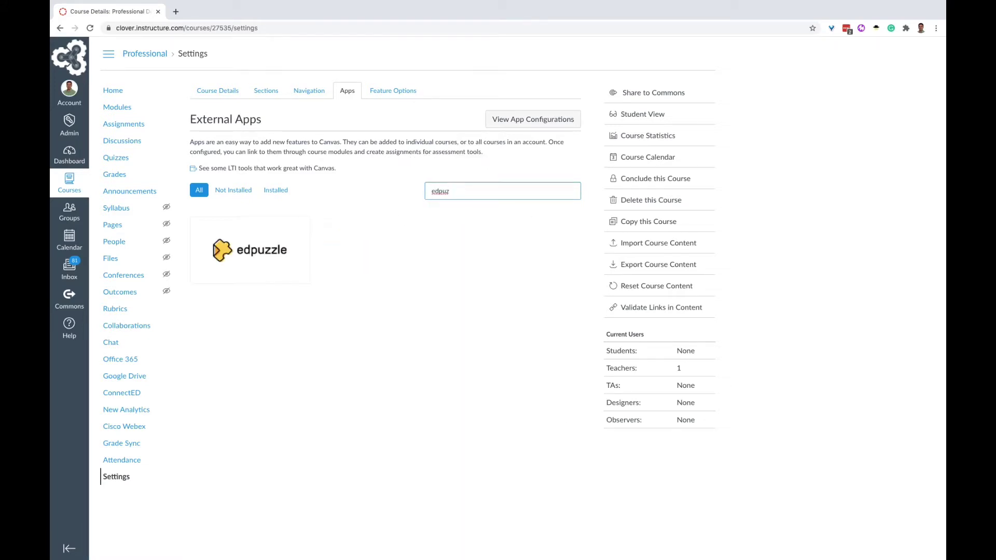
{"action": "left_click", "coordinate": [250, 259]}
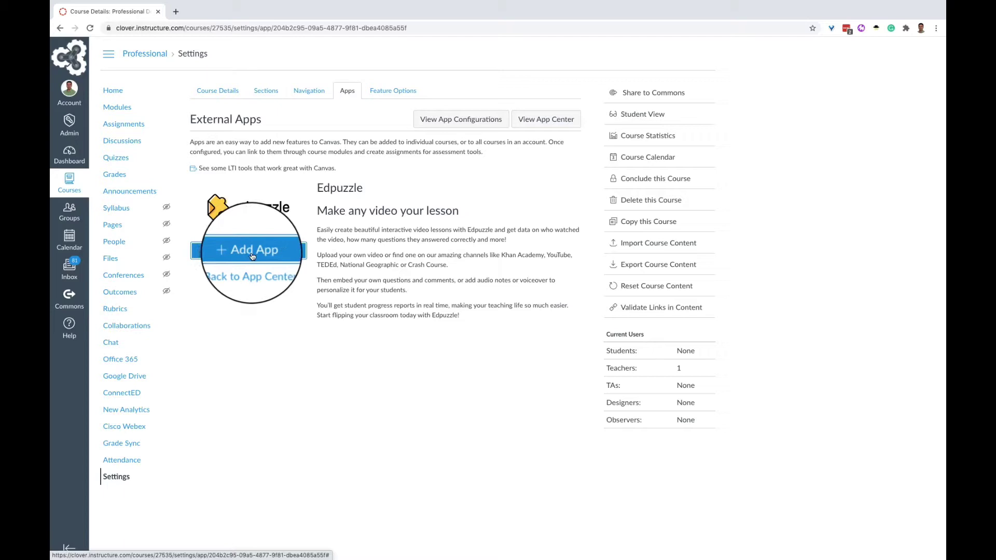
{"action": "left_click", "coordinate": [251, 257]}
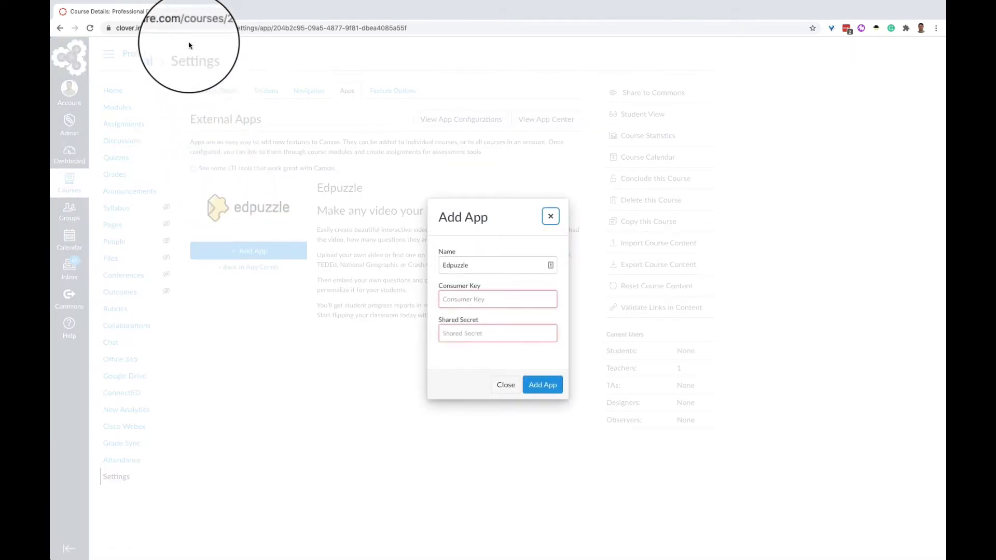
Load edpuzzle.com in a new Chrome tab
{"action": "left_click", "coordinate": [176, 13]}
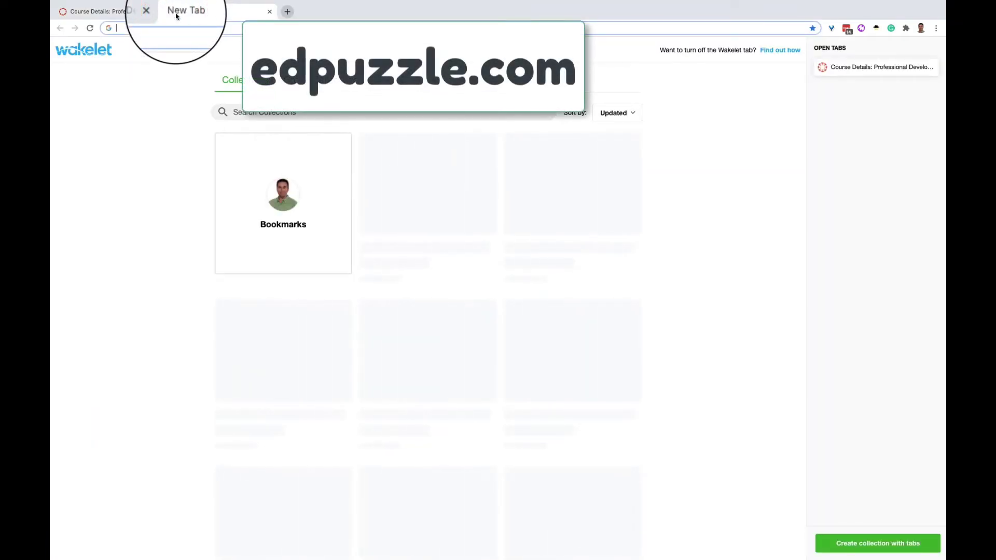
{"action": "type", "text": "edpuzzle"}
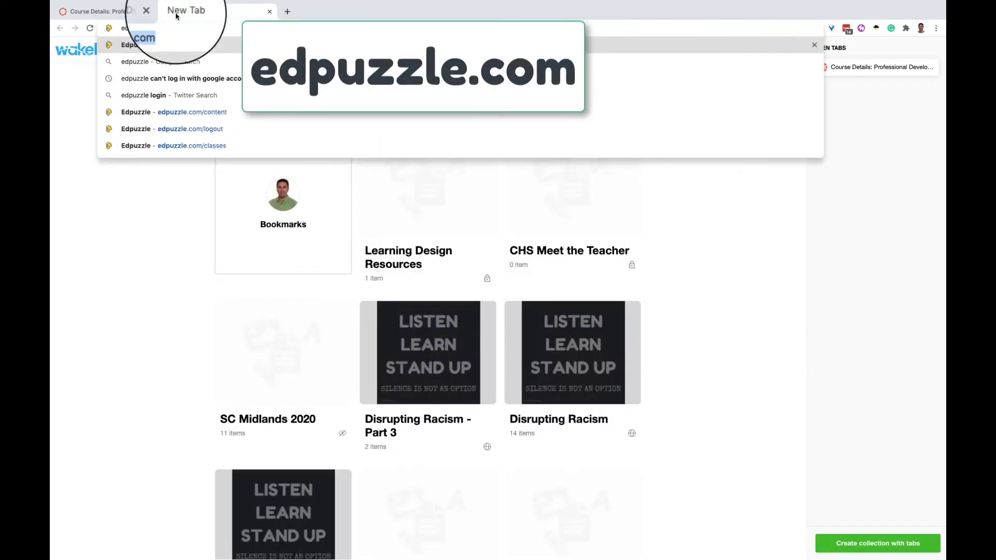
{"action": "key", "text": "Return"}
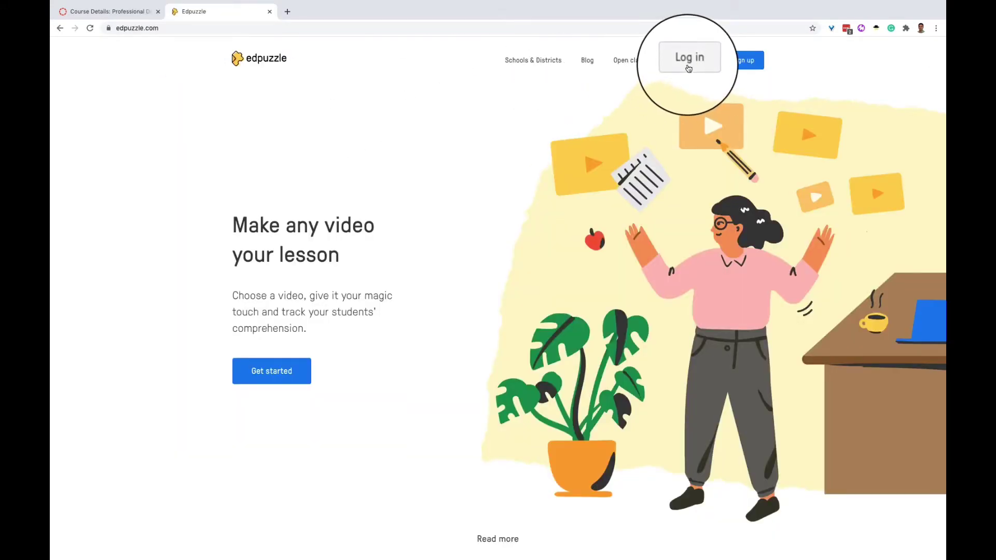
Log in to Edpuzzle as a teacher and close the Review your settings dialog
{"action": "left_click", "coordinate": [689, 63]}
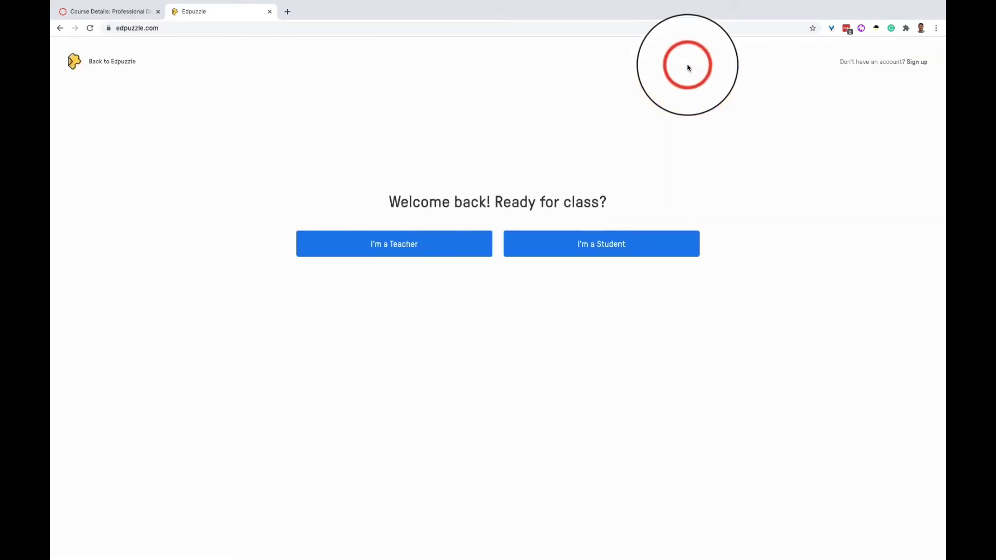
{"action": "left_click", "coordinate": [397, 245]}
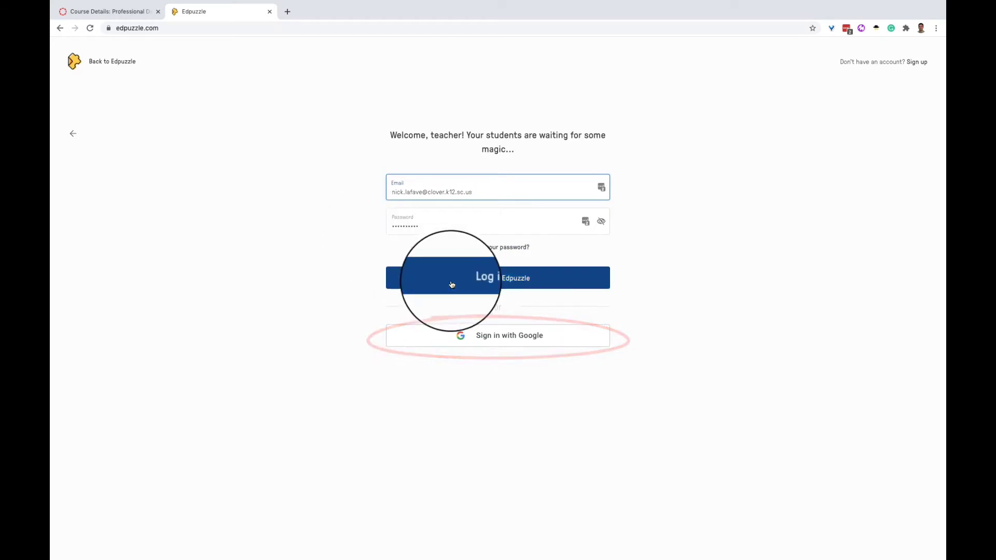
{"action": "left_click", "coordinate": [504, 280]}
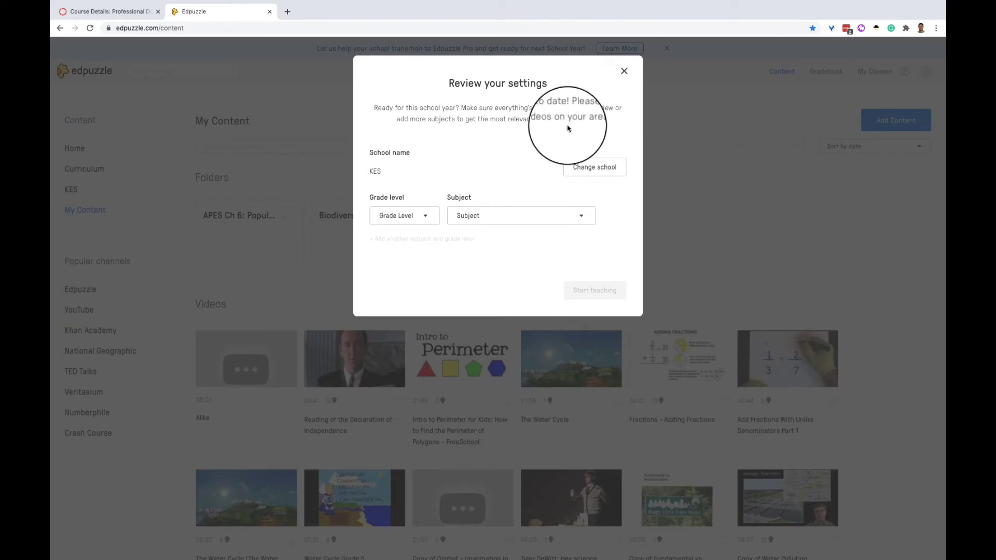
{"action": "left_click", "coordinate": [624, 71]}
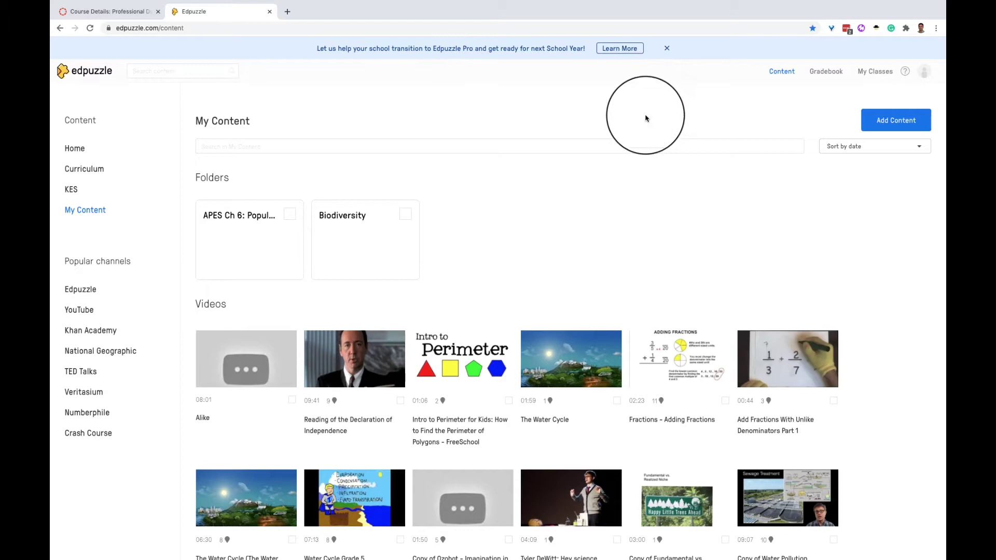
Show the School tab of your Edpuzzle profile through the avatar menu
{"action": "left_click", "coordinate": [924, 72]}
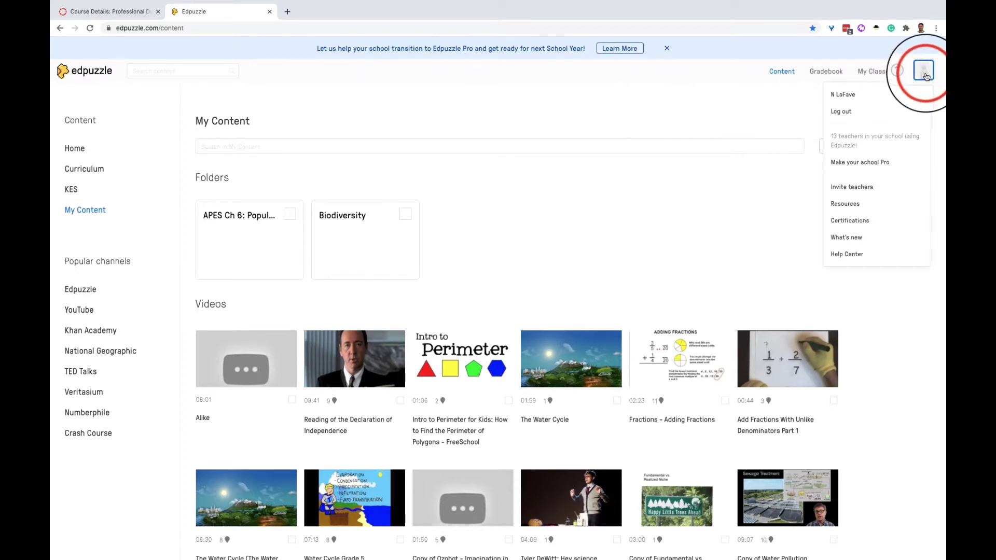
{"action": "left_click", "coordinate": [862, 96]}
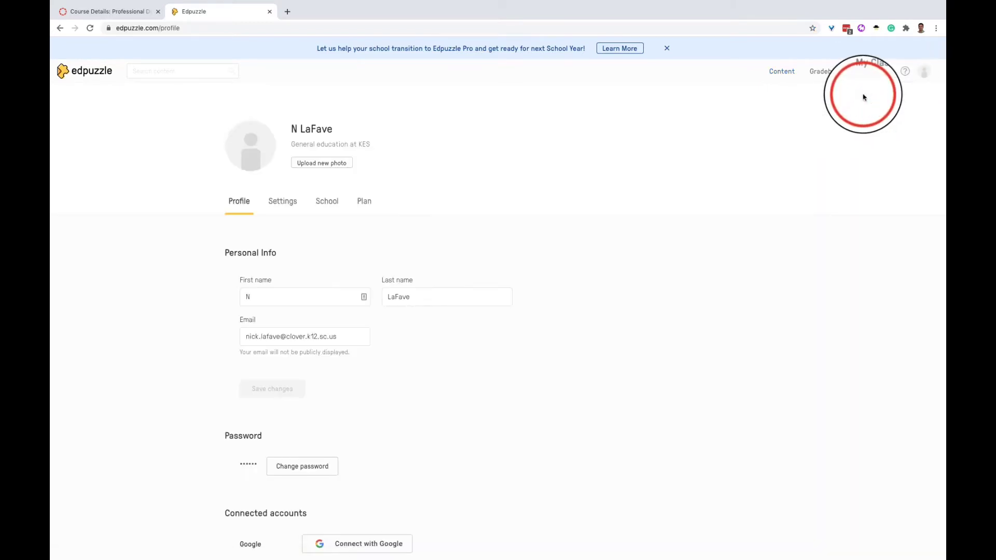
{"action": "left_click", "coordinate": [327, 204]}
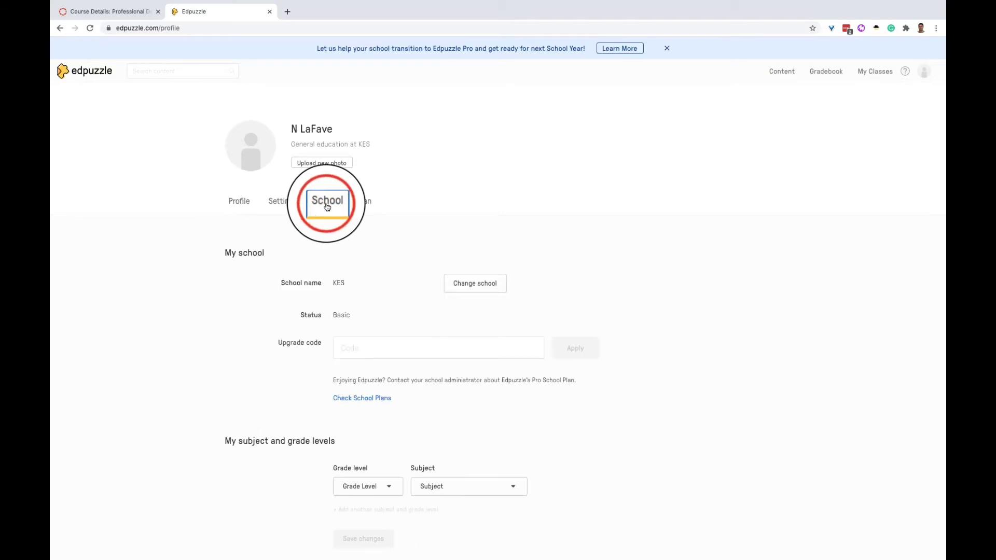
{"action": "scroll", "coordinate": [667, 353], "scroll_direction": "down", "scroll_amount": 3}
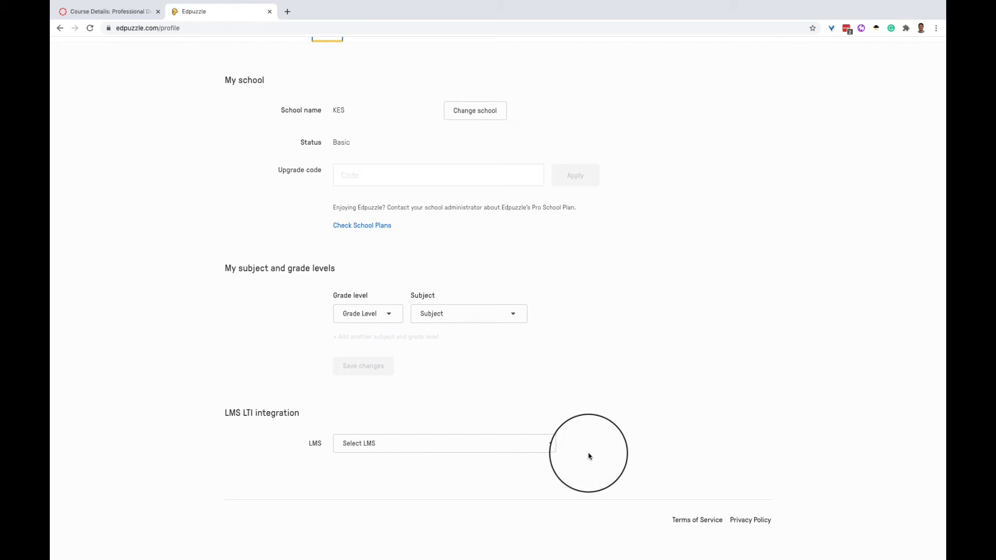
Choose Canvas as the LMS under LTI integration and copy the Consumer Key
{"action": "left_click", "coordinate": [550, 443]}
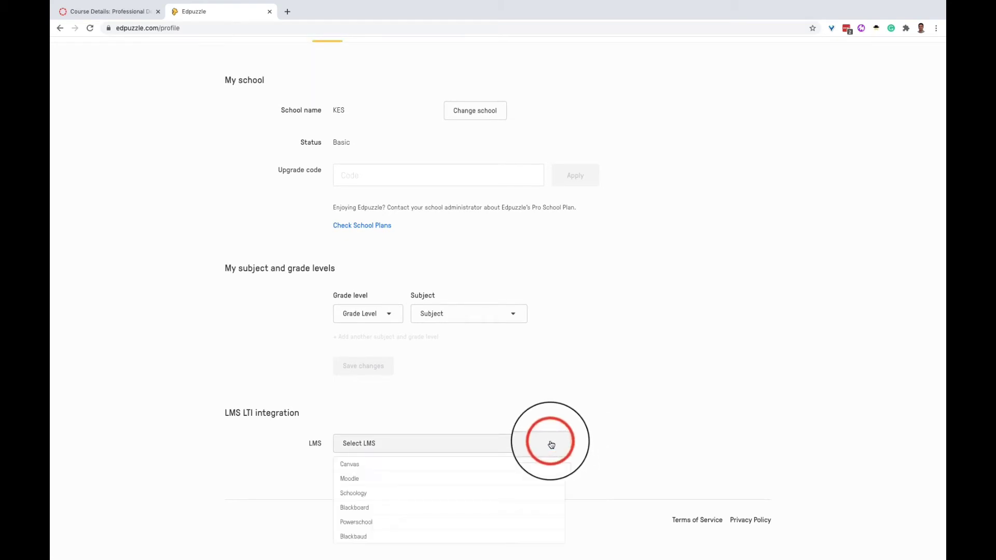
{"action": "left_click", "coordinate": [367, 466]}
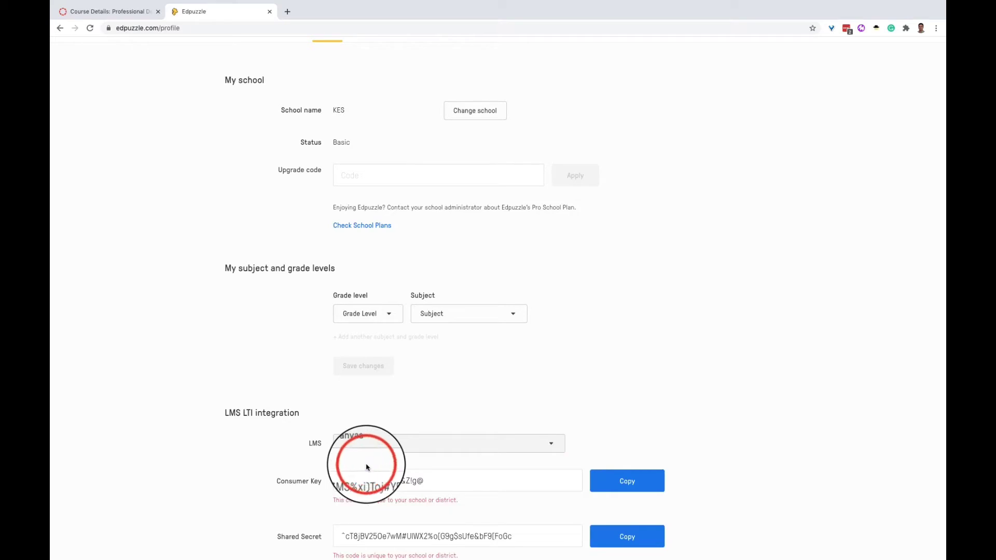
{"action": "scroll", "coordinate": [652, 400], "scroll_direction": "down", "scroll_amount": 1}
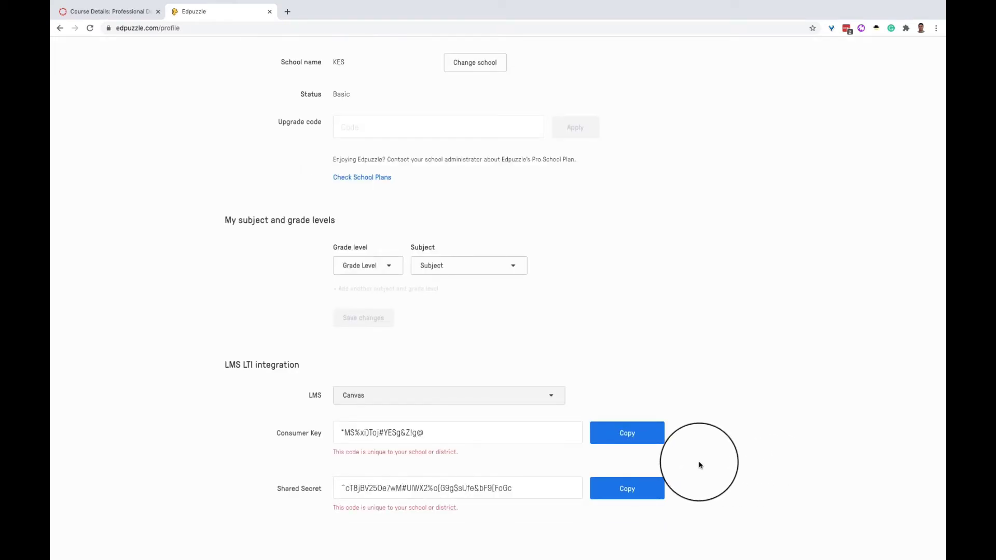
{"action": "left_click", "coordinate": [626, 437]}
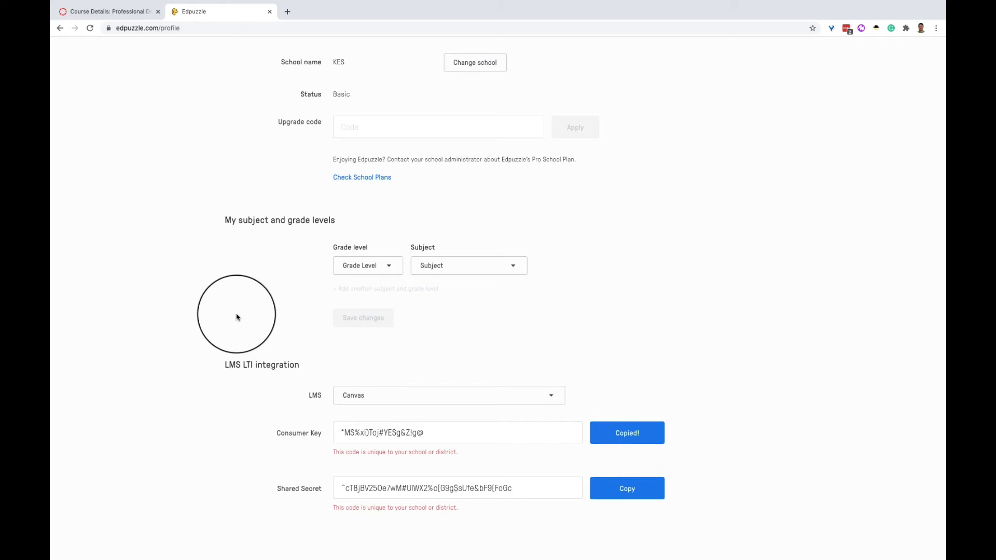
Paste the copied Consumer Key into the Canvas Add App form
{"action": "left_click", "coordinate": [107, 12]}
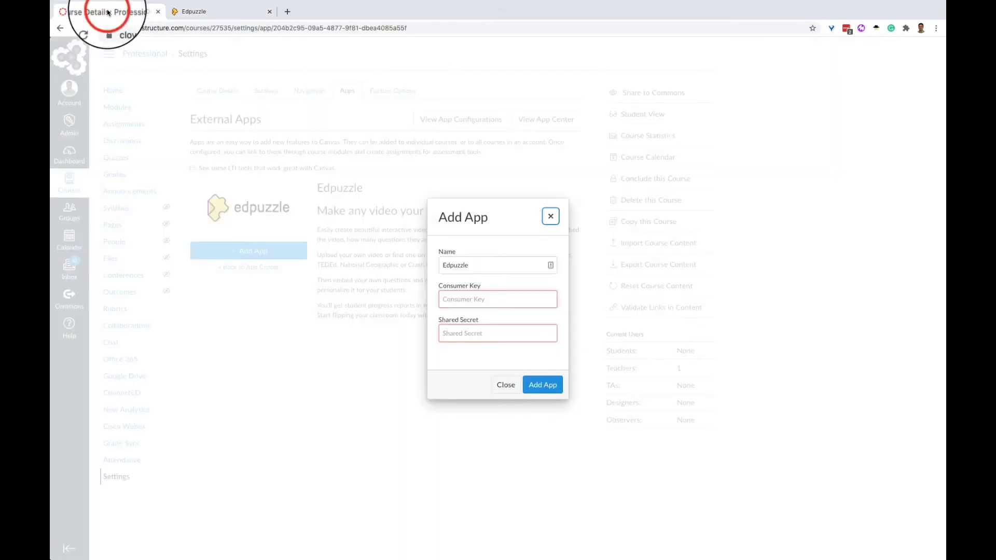
{"action": "left_click", "coordinate": [457, 300]}
{"action": "key", "text": "super+v"}
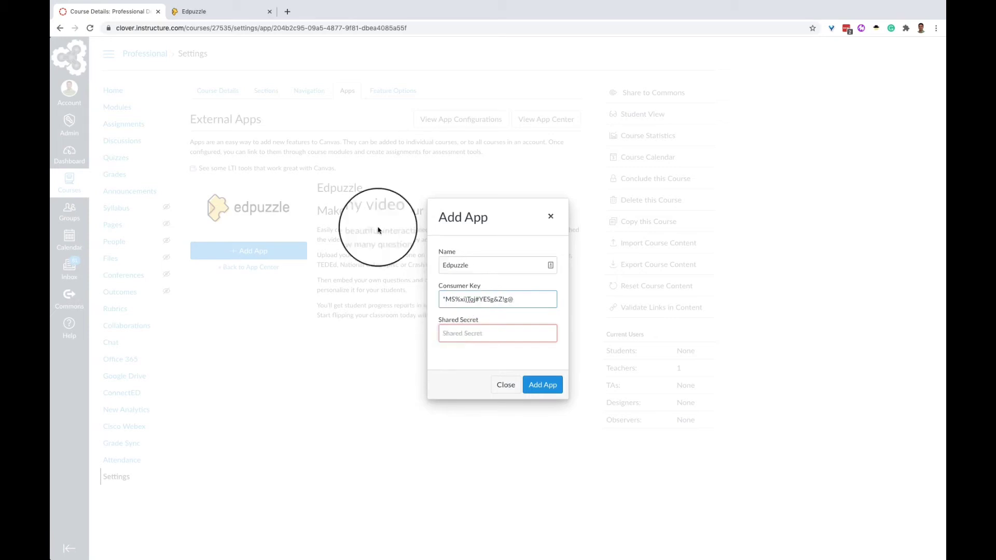
Copy the Shared Secret from Edpuzzle and paste it into the Canvas form
{"action": "left_click", "coordinate": [227, 14]}
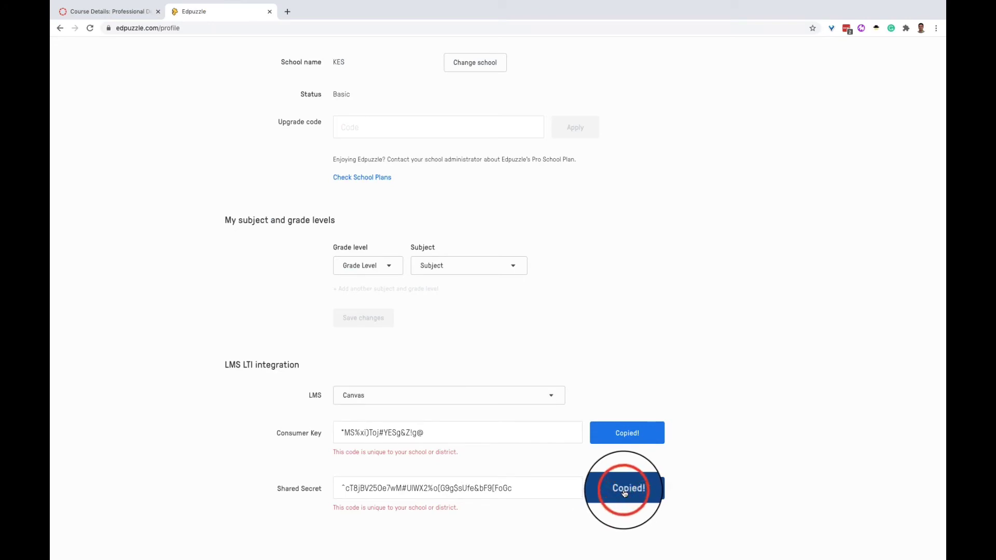
{"action": "left_click", "coordinate": [116, 11]}
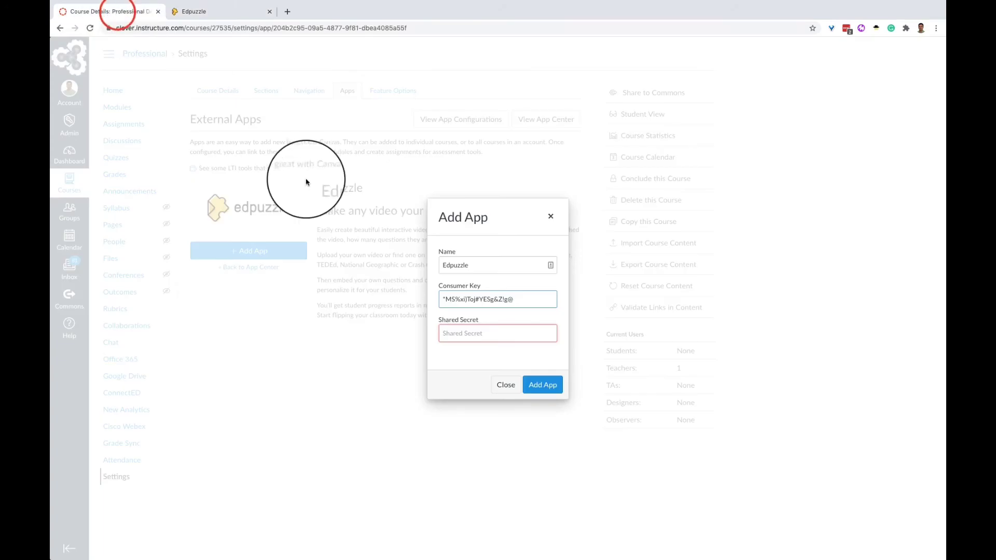
{"action": "left_click", "coordinate": [463, 333]}
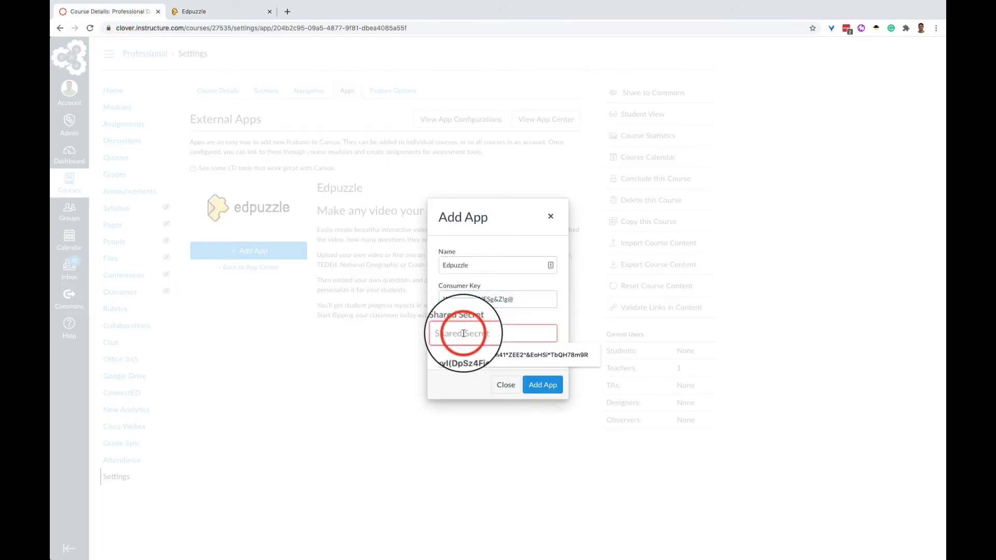
{"action": "key", "text": "ctrl+v"}
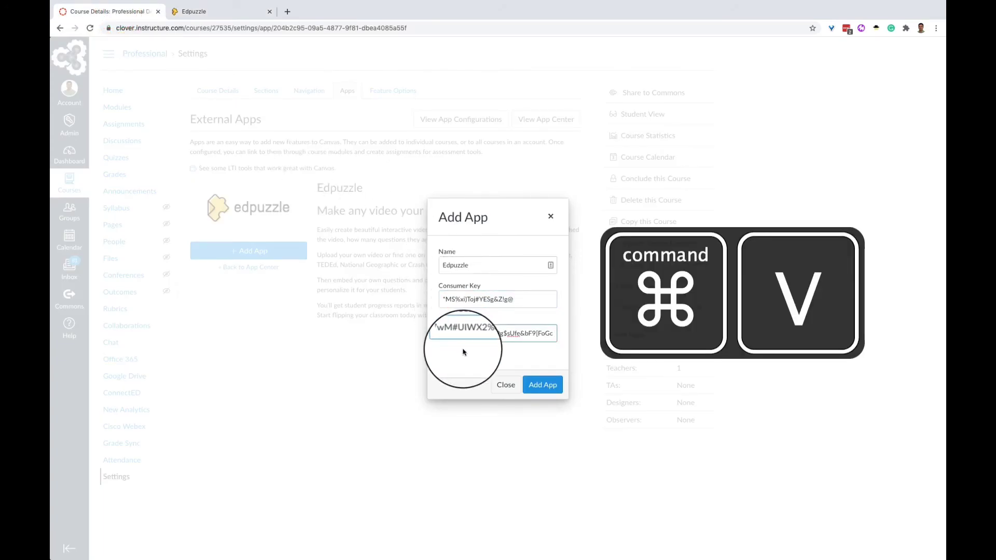
Confirm Add App for Edpuzzle, then reload the settings page
{"action": "left_click", "coordinate": [545, 386]}
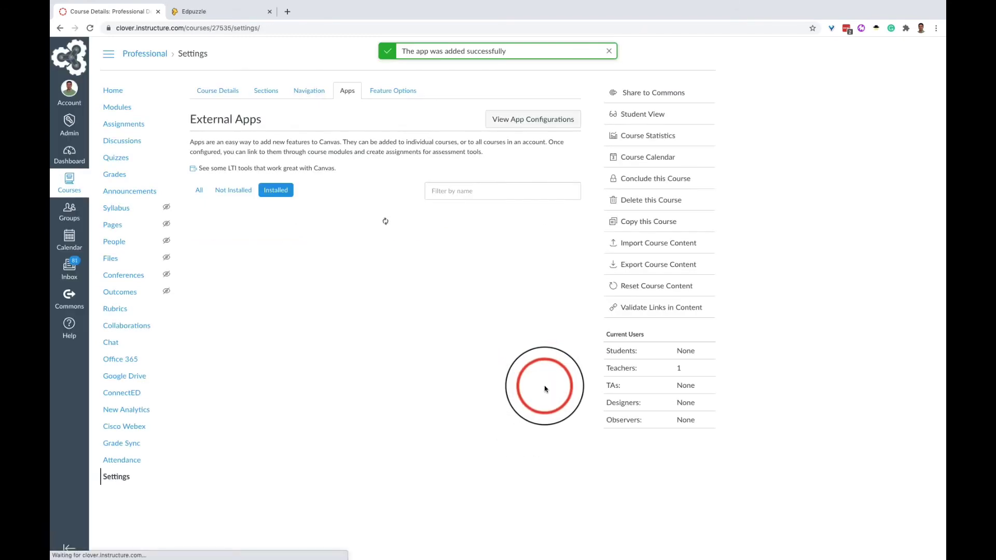
{"action": "left_click", "coordinate": [89, 30]}
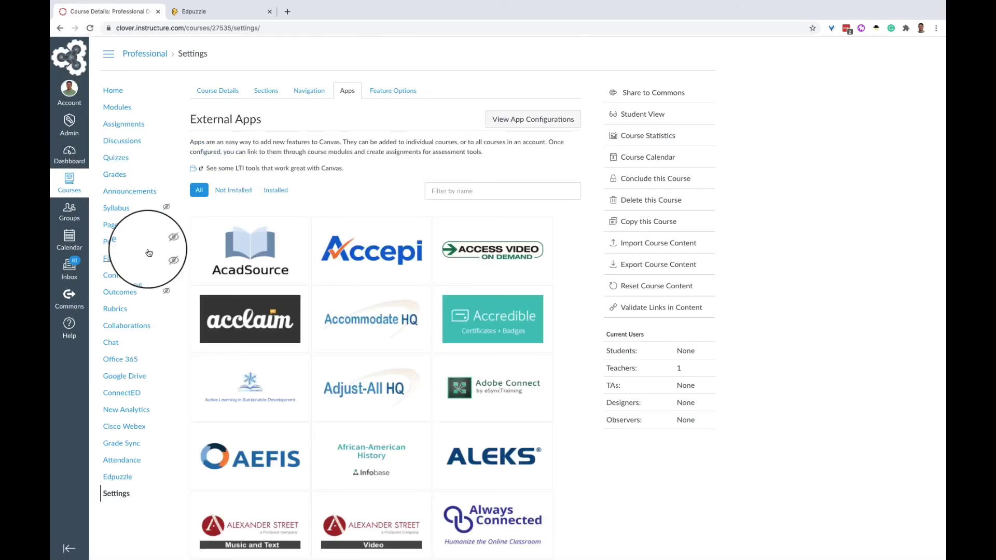
Open Edpuzzle from the course menu and log in as a teacher with saved credentials
{"action": "left_click", "coordinate": [122, 482]}
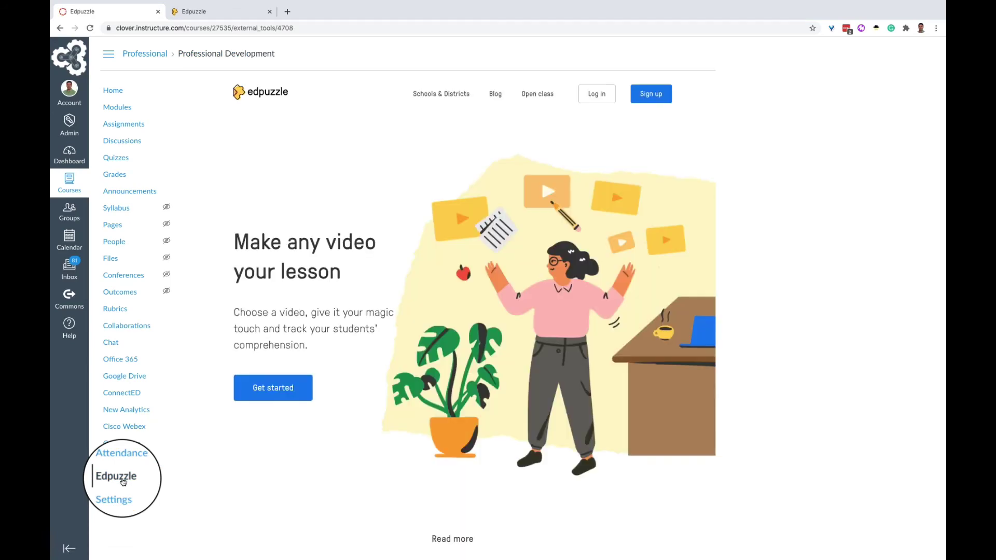
{"action": "left_click", "coordinate": [594, 95]}
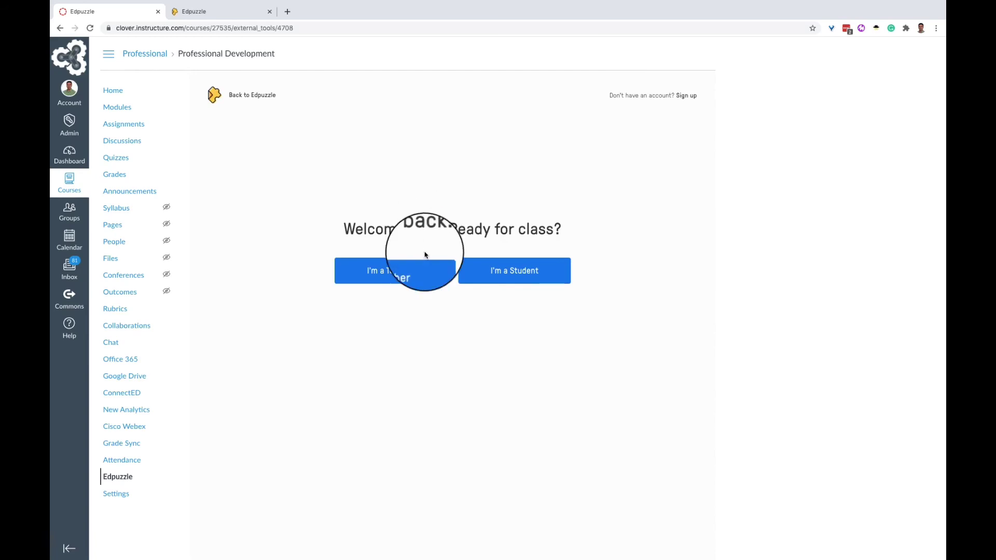
{"action": "left_click", "coordinate": [401, 272]}
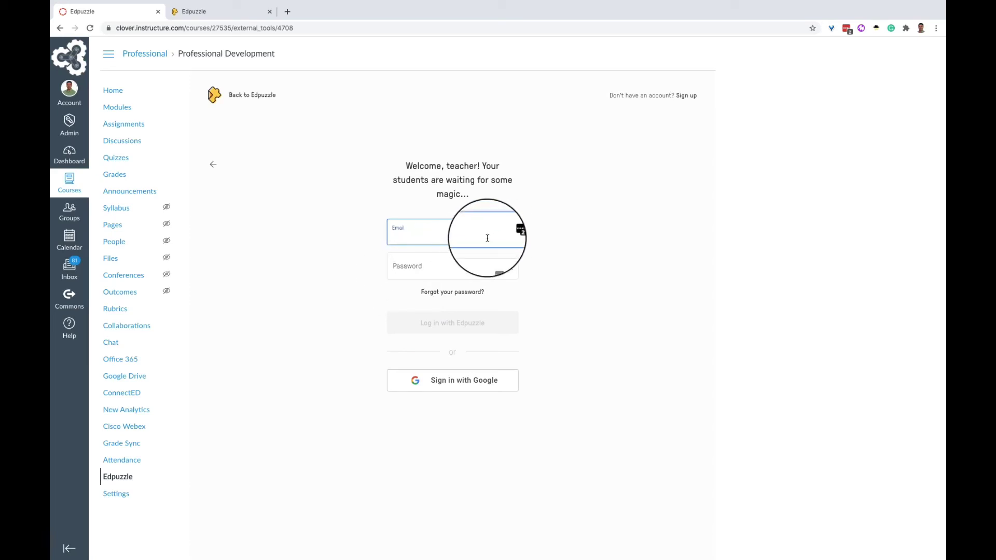
{"action": "left_click", "coordinate": [511, 234]}
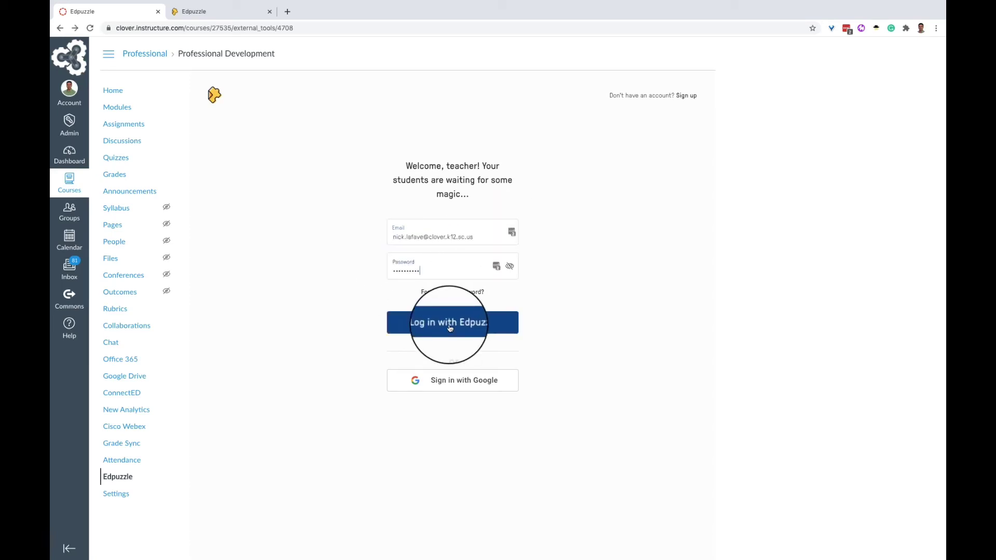